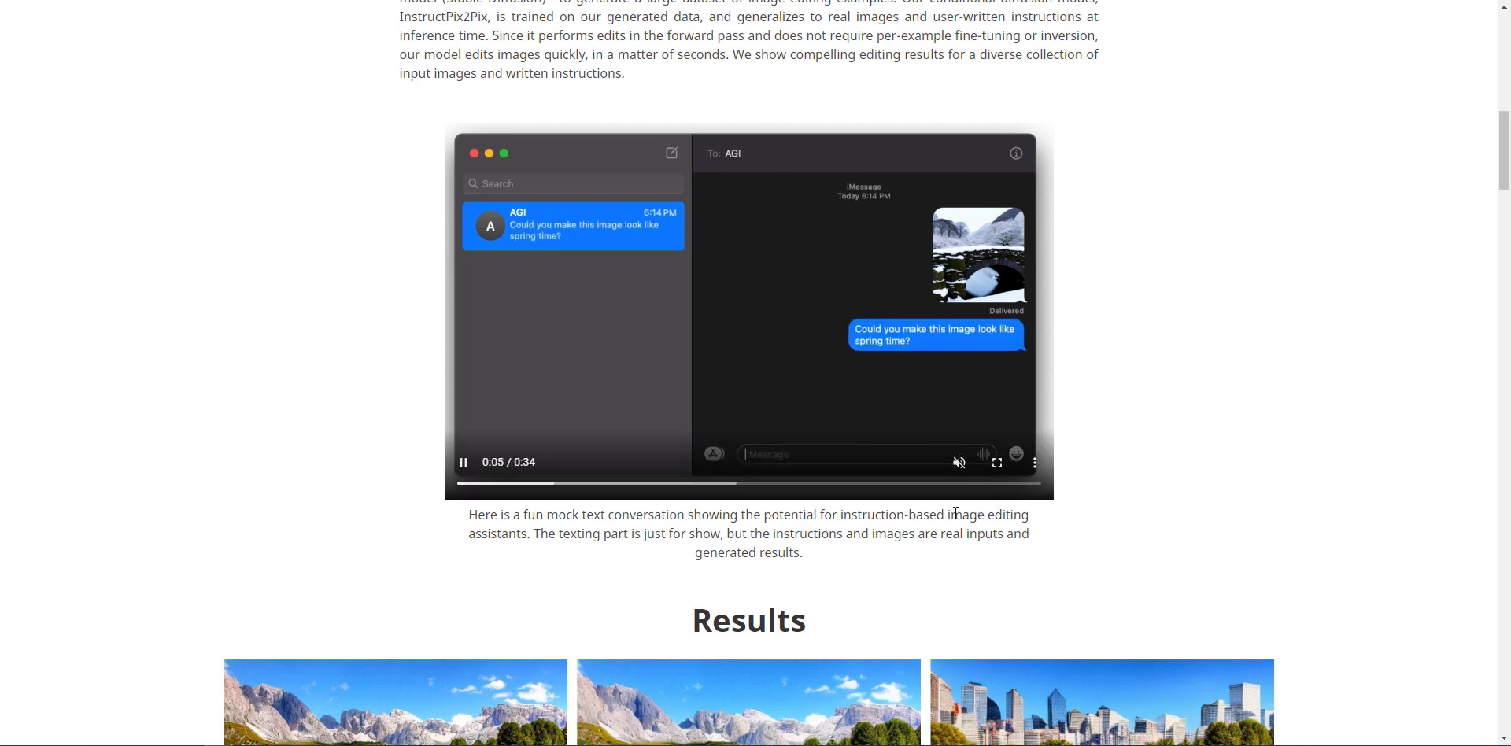
# - Scroll through the InstructPix2Pix project page's example editing results
pyautogui.scroll(-8, 1493, 185)
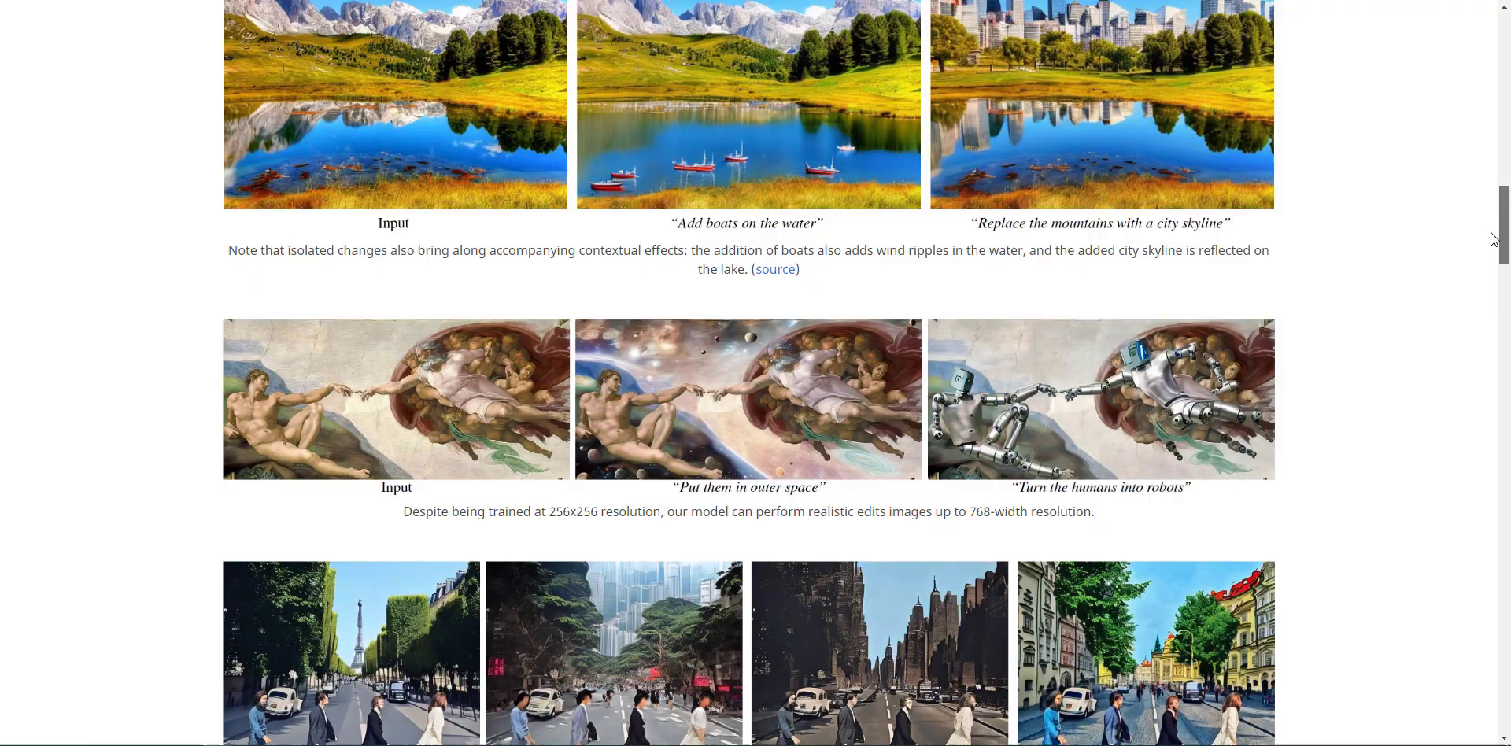
pyautogui.moveTo(1492, 234); pyautogui.dragTo(1487, 312)
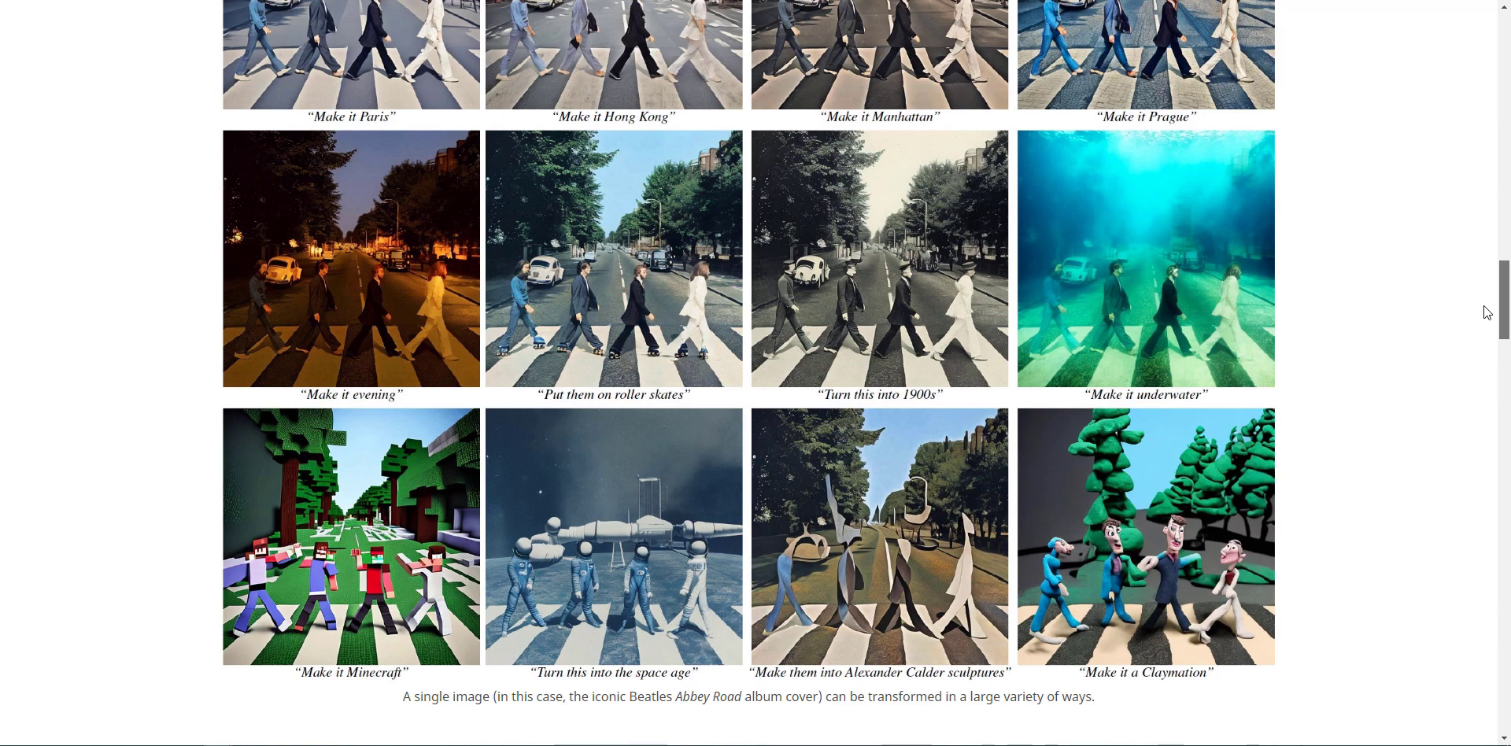
pyautogui.moveTo(1487, 312); pyautogui.dragTo(1486, 323)
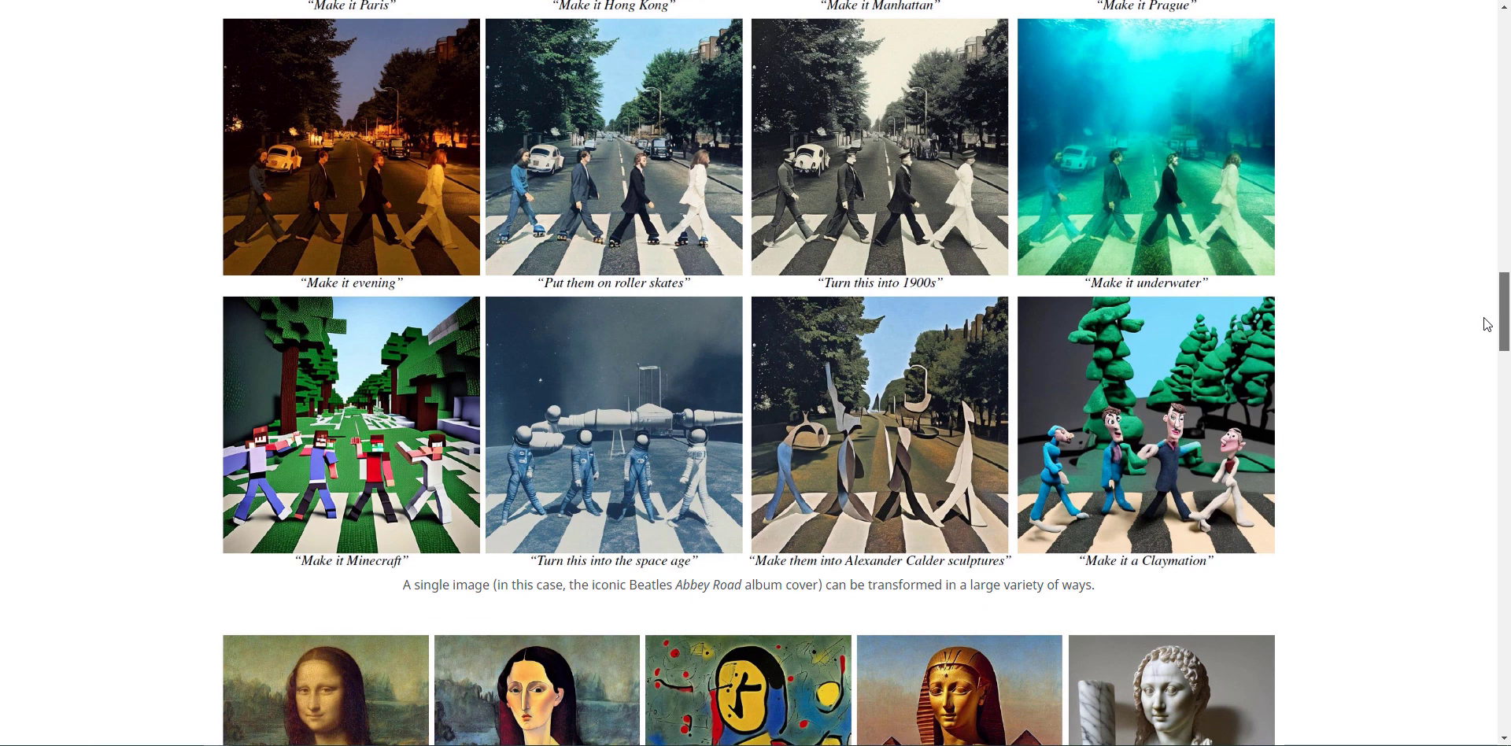
pyautogui.moveTo(1487, 324); pyautogui.dragTo(1448, 511)
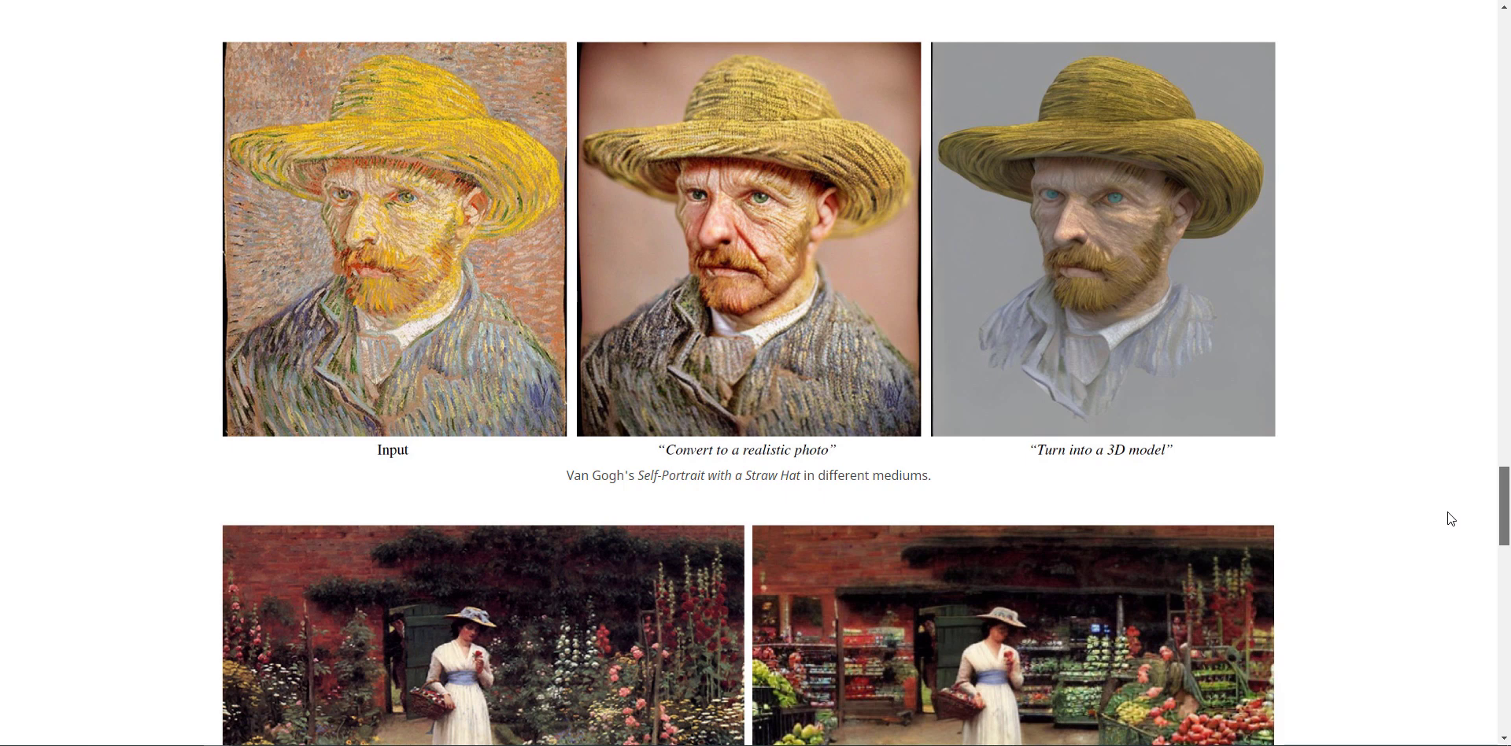
pyautogui.moveTo(1447, 511); pyautogui.dragTo(1442, 54)
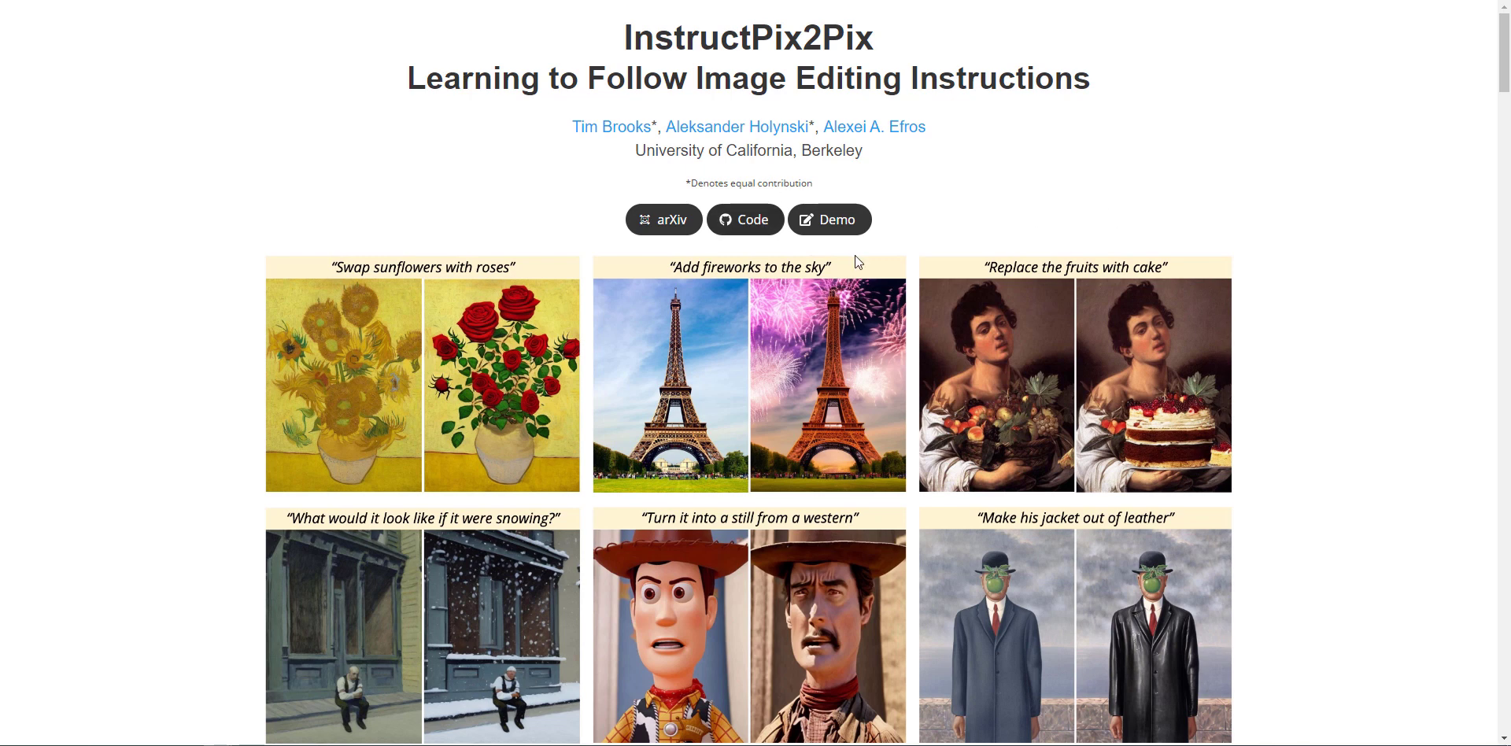
# - Open the Demo and upload the Mona Lisa painting as the input image
pyautogui.click(824, 230)
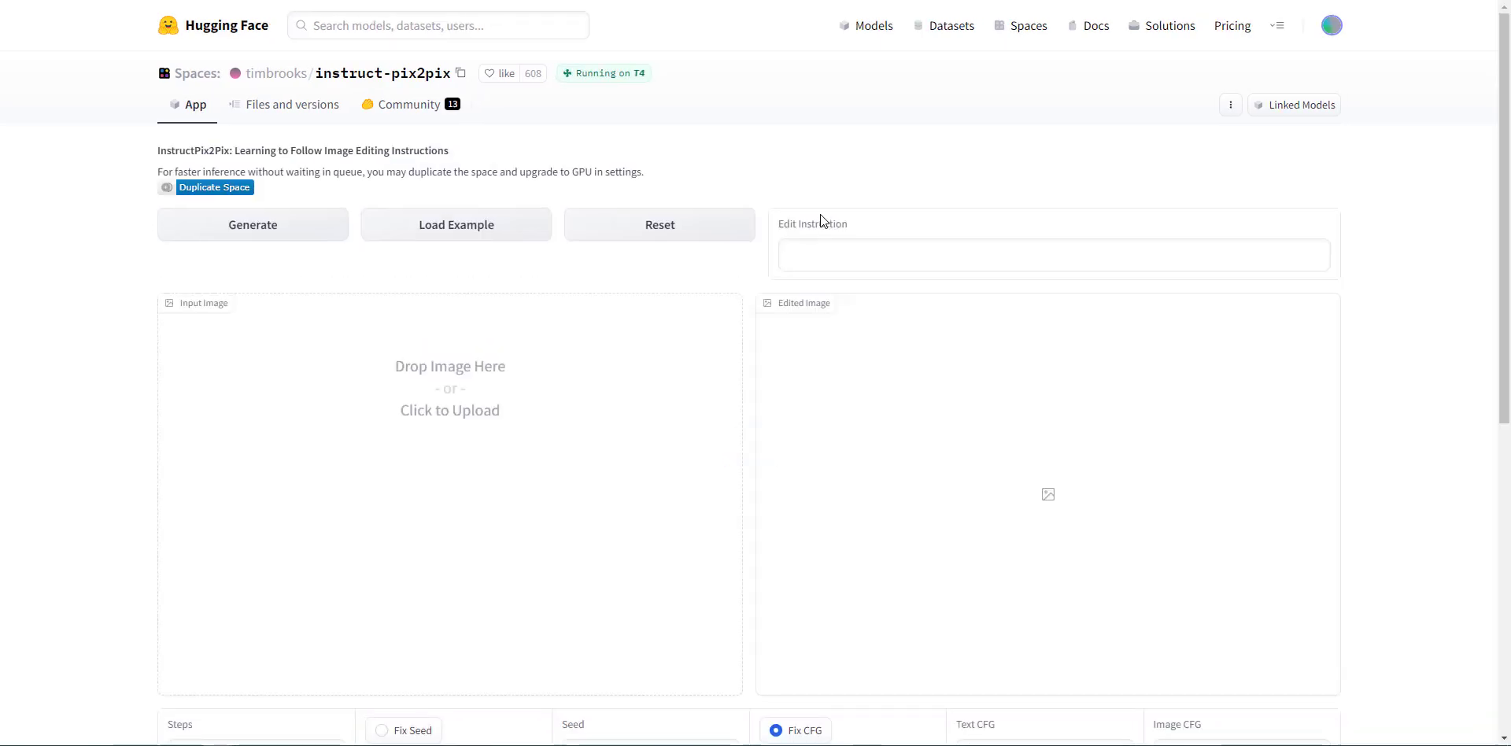
pyautogui.moveTo(1504, 163); pyautogui.dragTo(1501, 175)
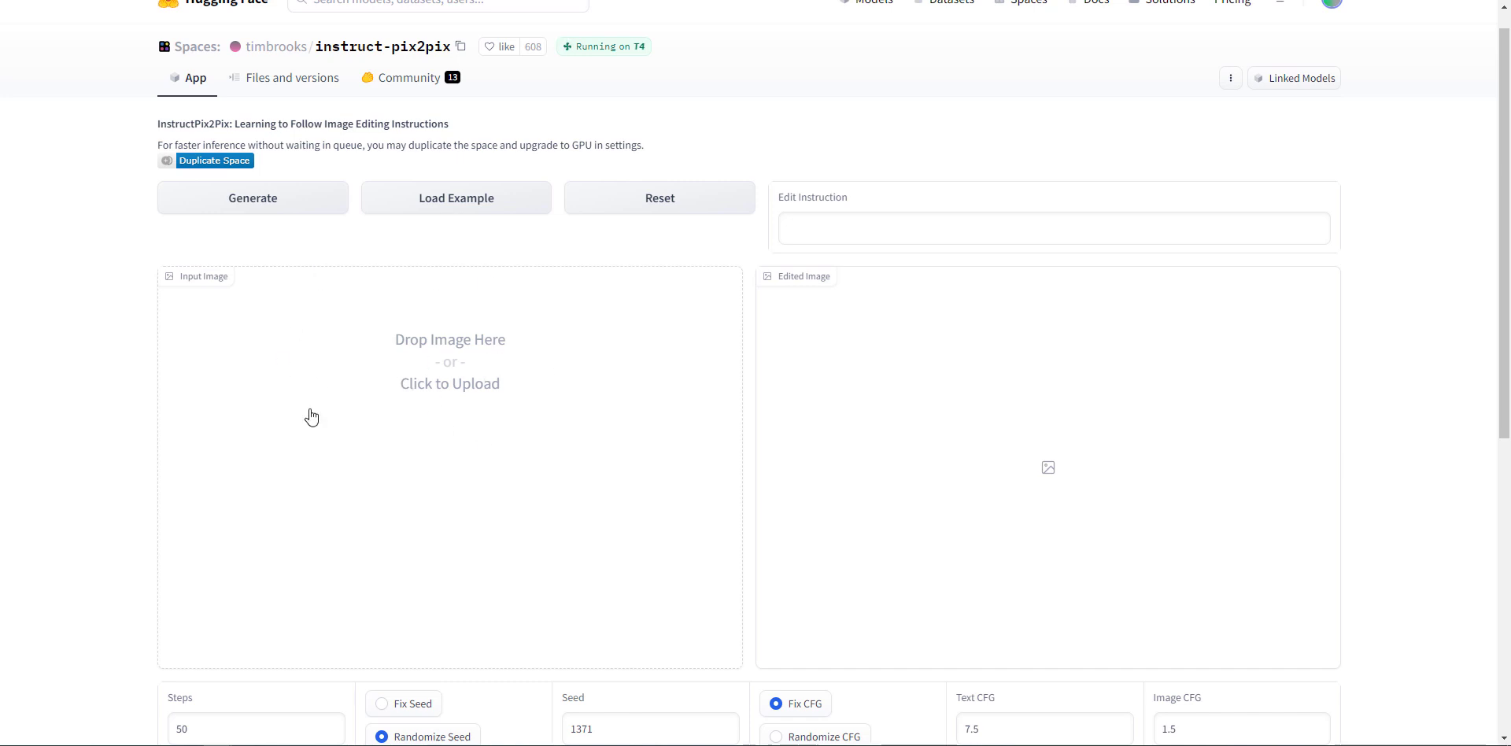
pyautogui.click(455, 374)
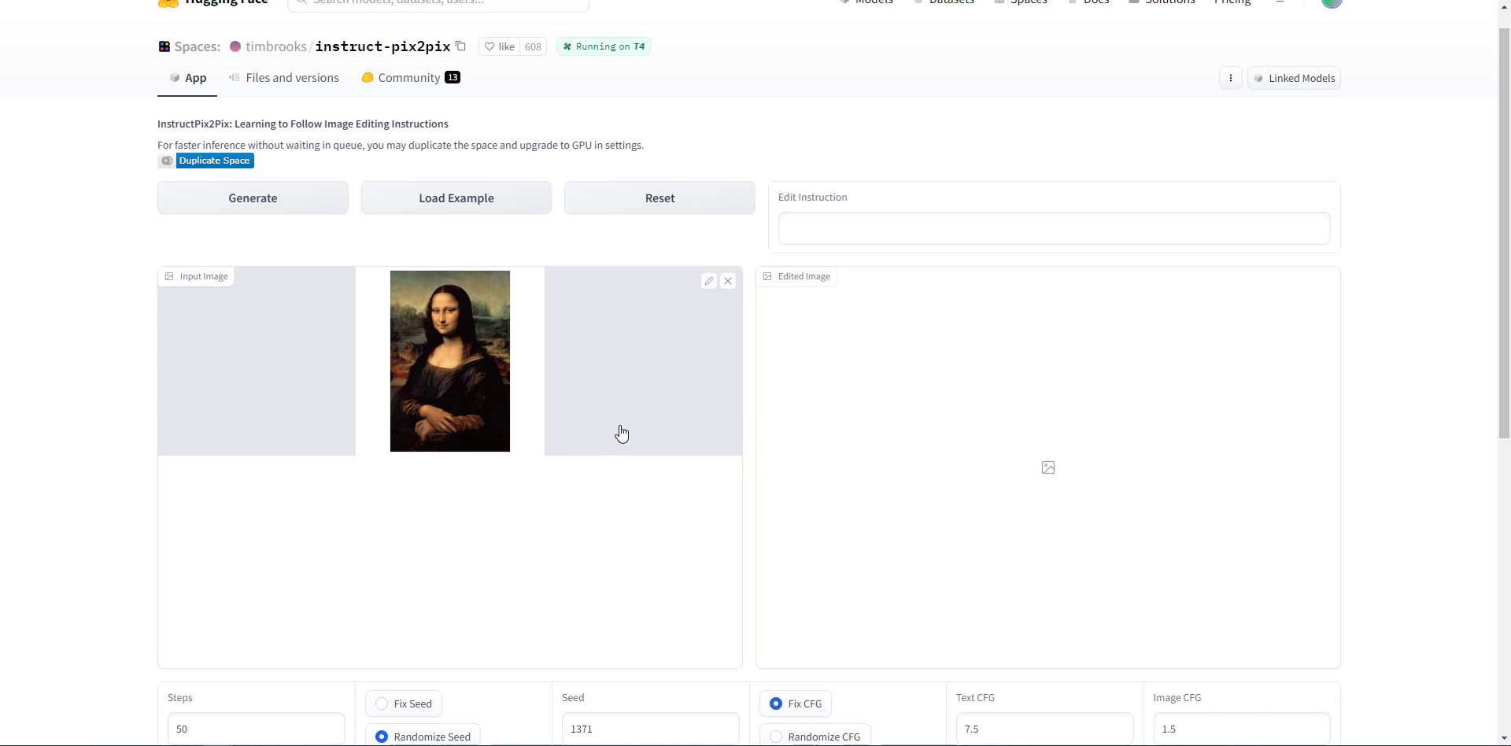
# - Enter the edit instruction 'change the colour of her dress to blue' and generate the edit
pyautogui.click(892, 231)
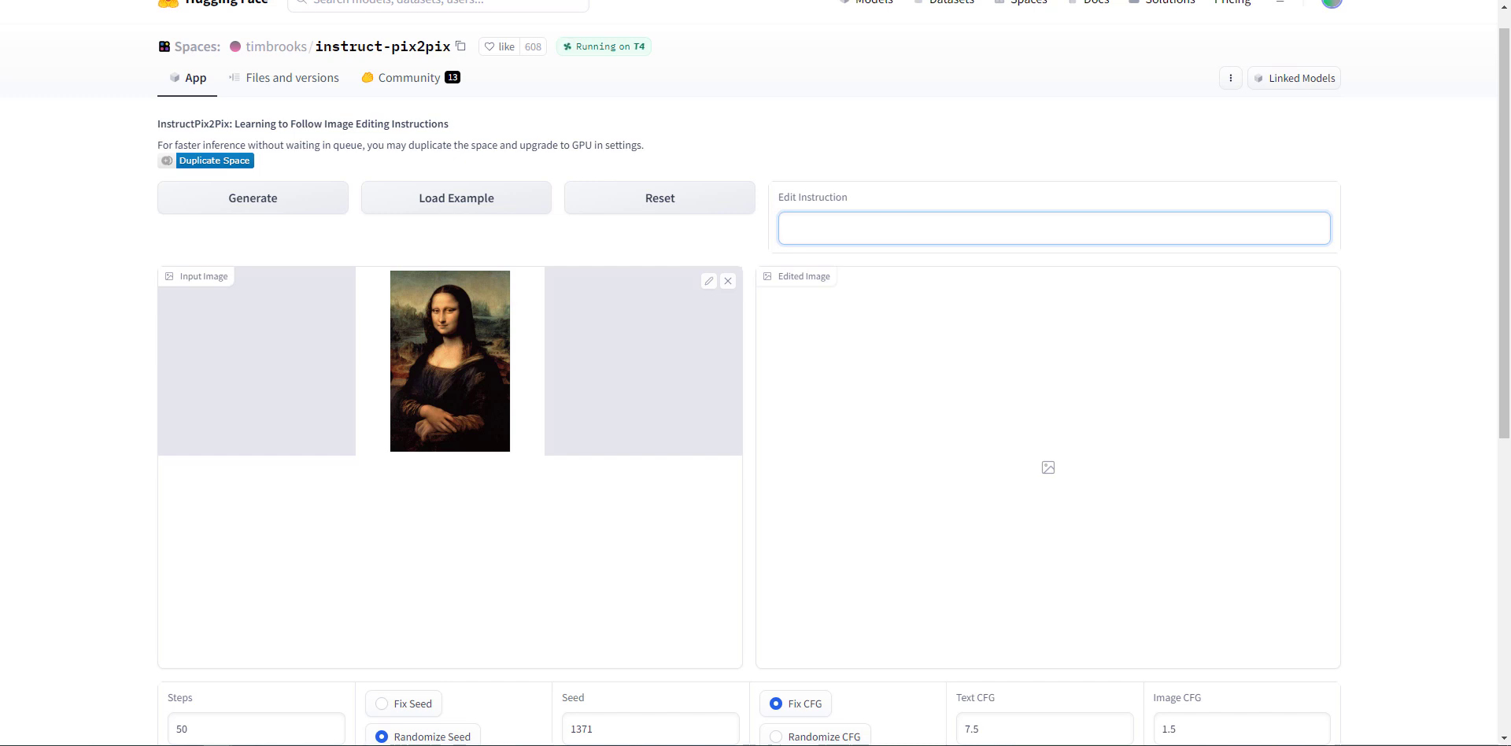
pyautogui.write('change the colour of her dress to blue')
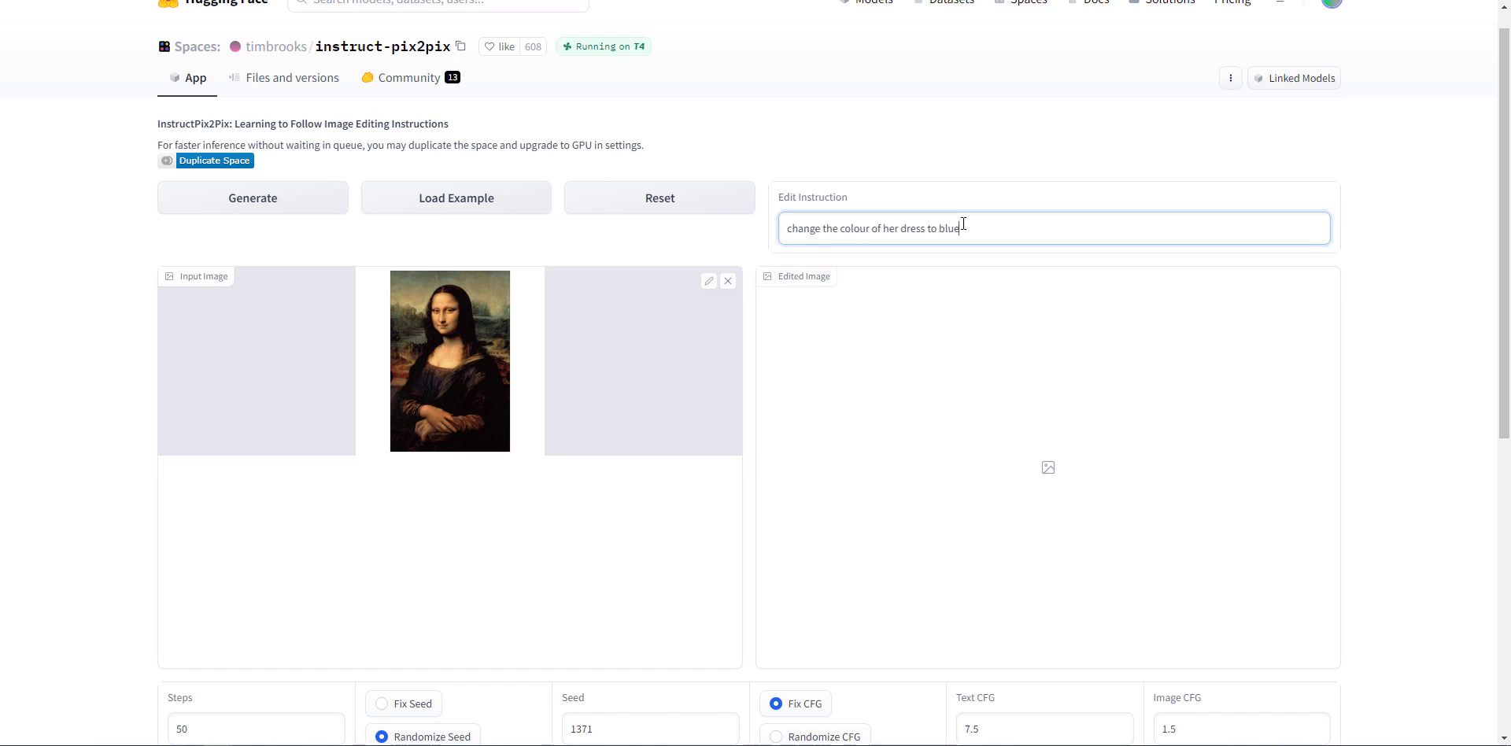
pyautogui.press('Return')
# - Extend the instruction with 'and make her hair blonde' and generate again
pyautogui.scroll(-7, 1057, 327)
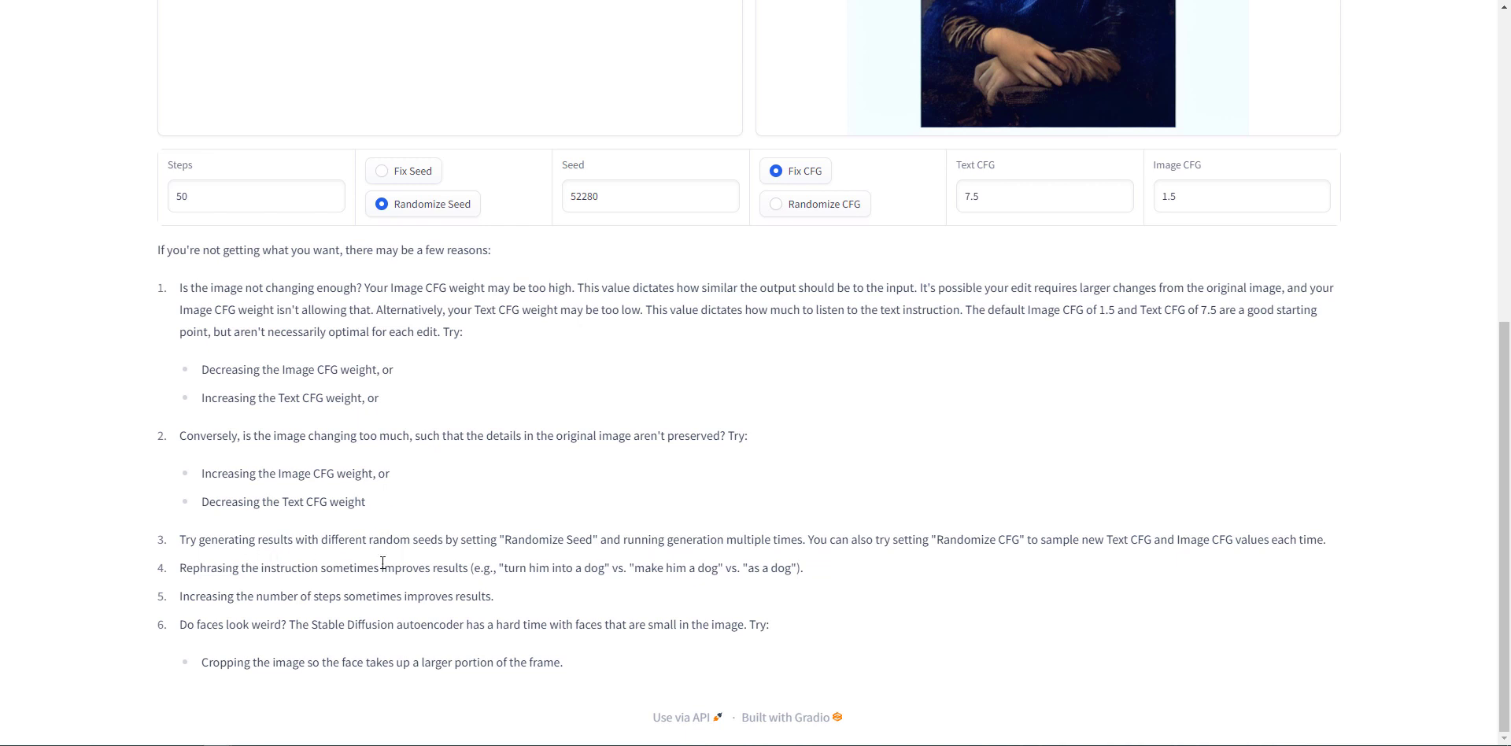
pyautogui.scroll(5, 551, 569)
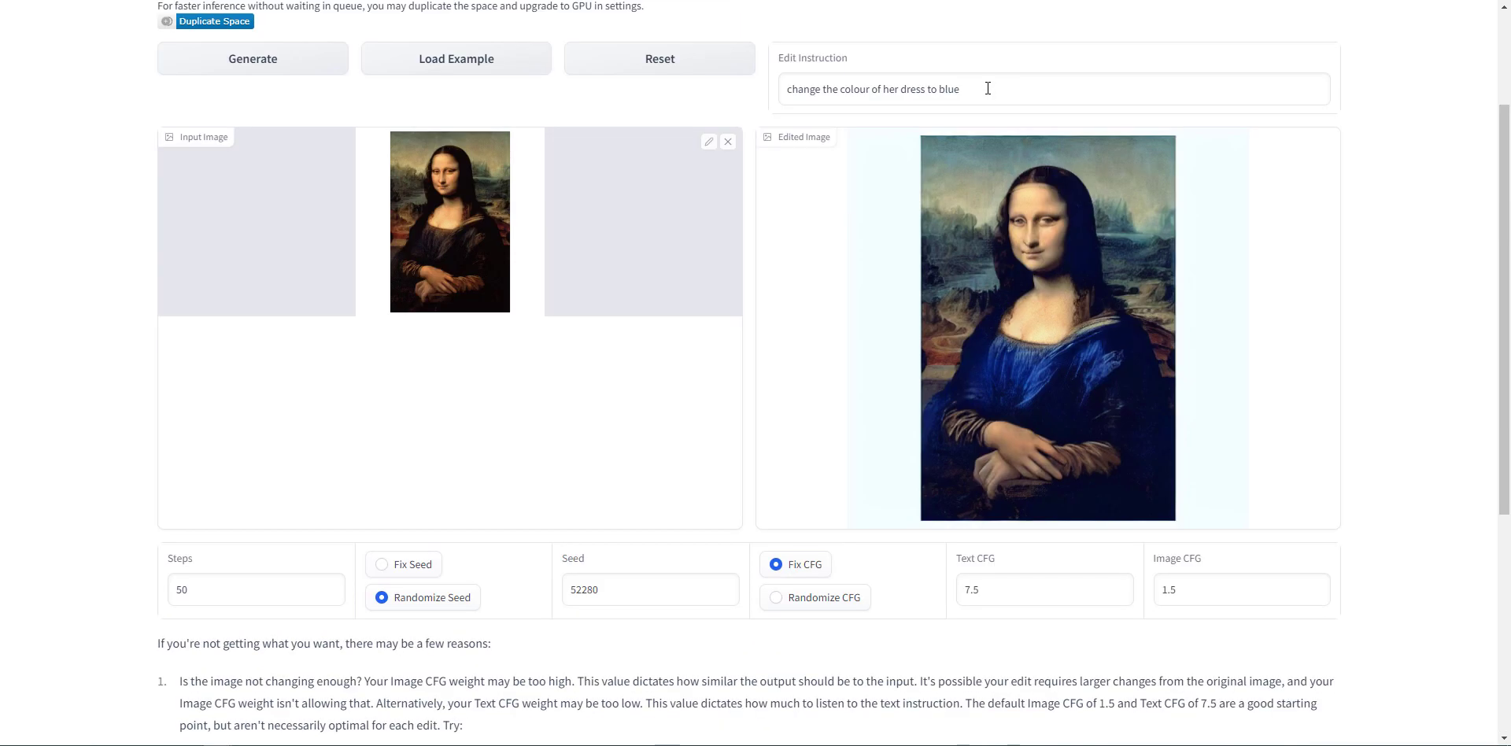
pyautogui.click(988, 89)
pyautogui.write('and')
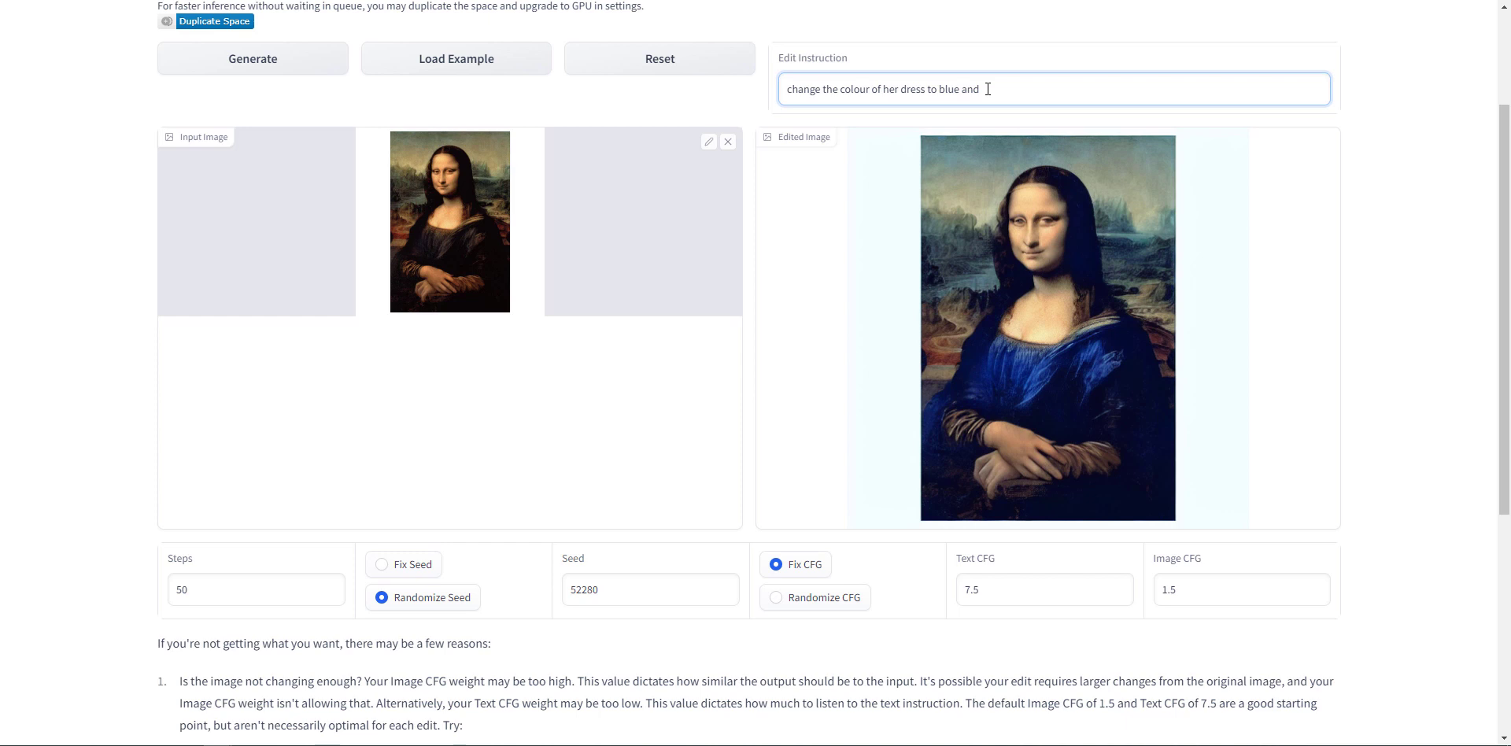
pyautogui.write('make her hair blonde')
pyautogui.click(300, 71)
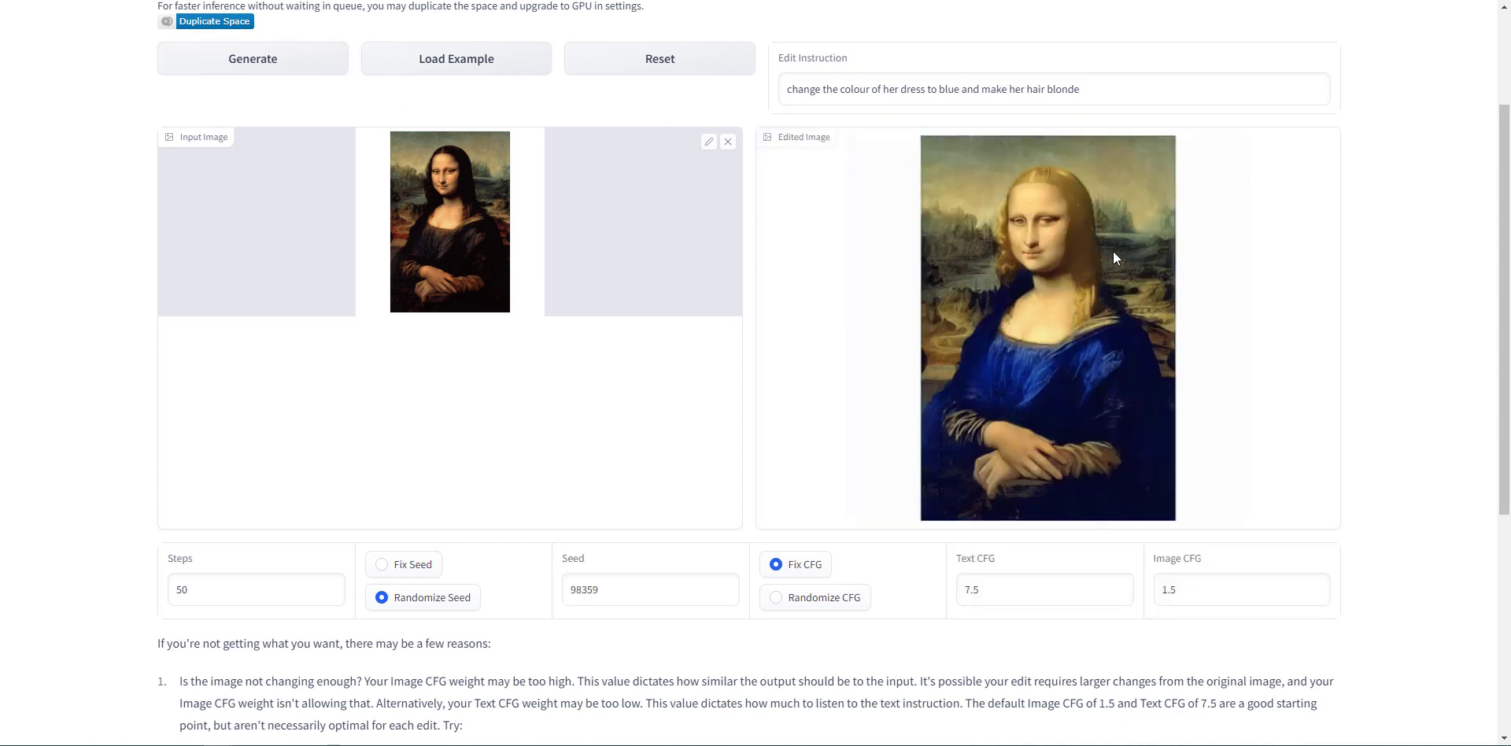
# - Add 'and give her red glasses' to the instruction and generate again
pyautogui.click(1117, 89)
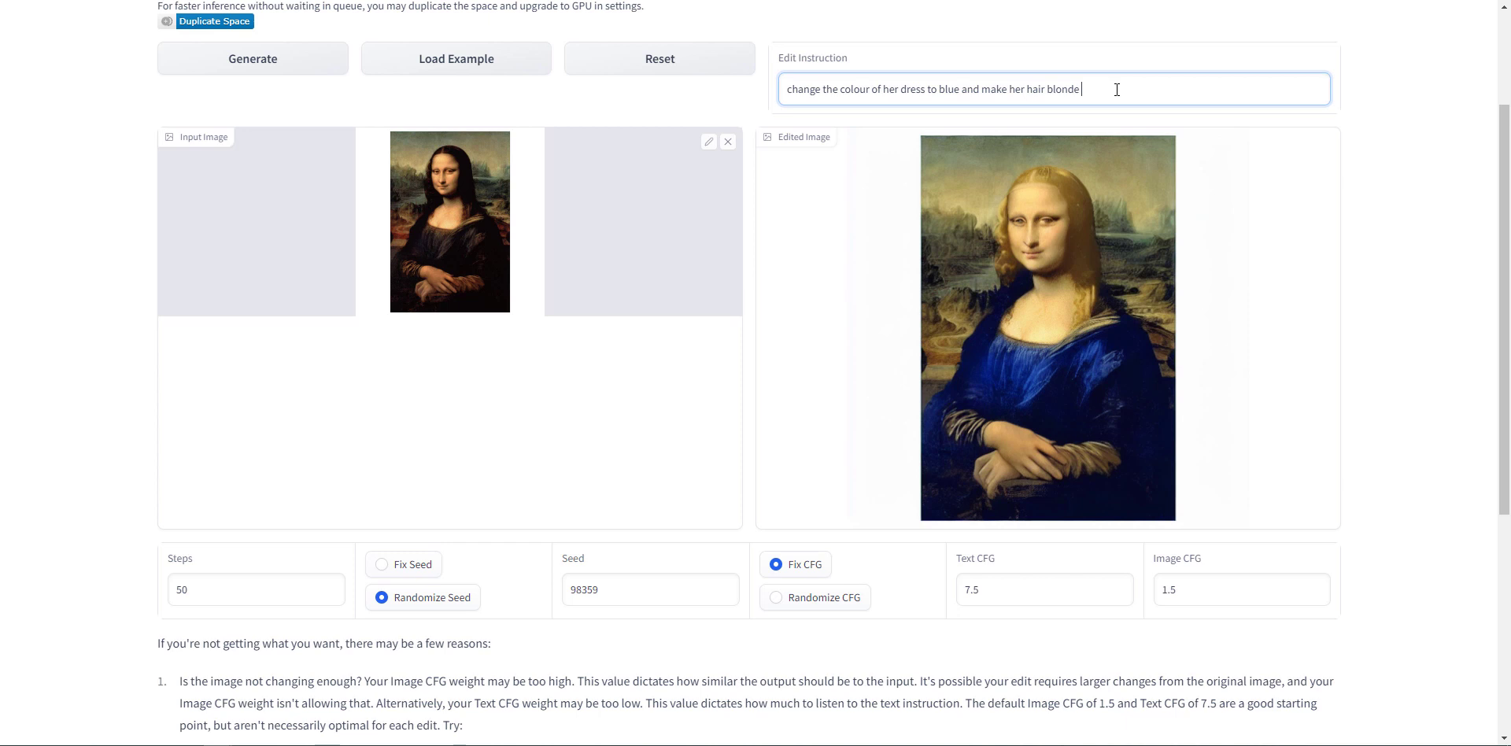
pyautogui.write('and give her red glasses')
pyautogui.press('Return')
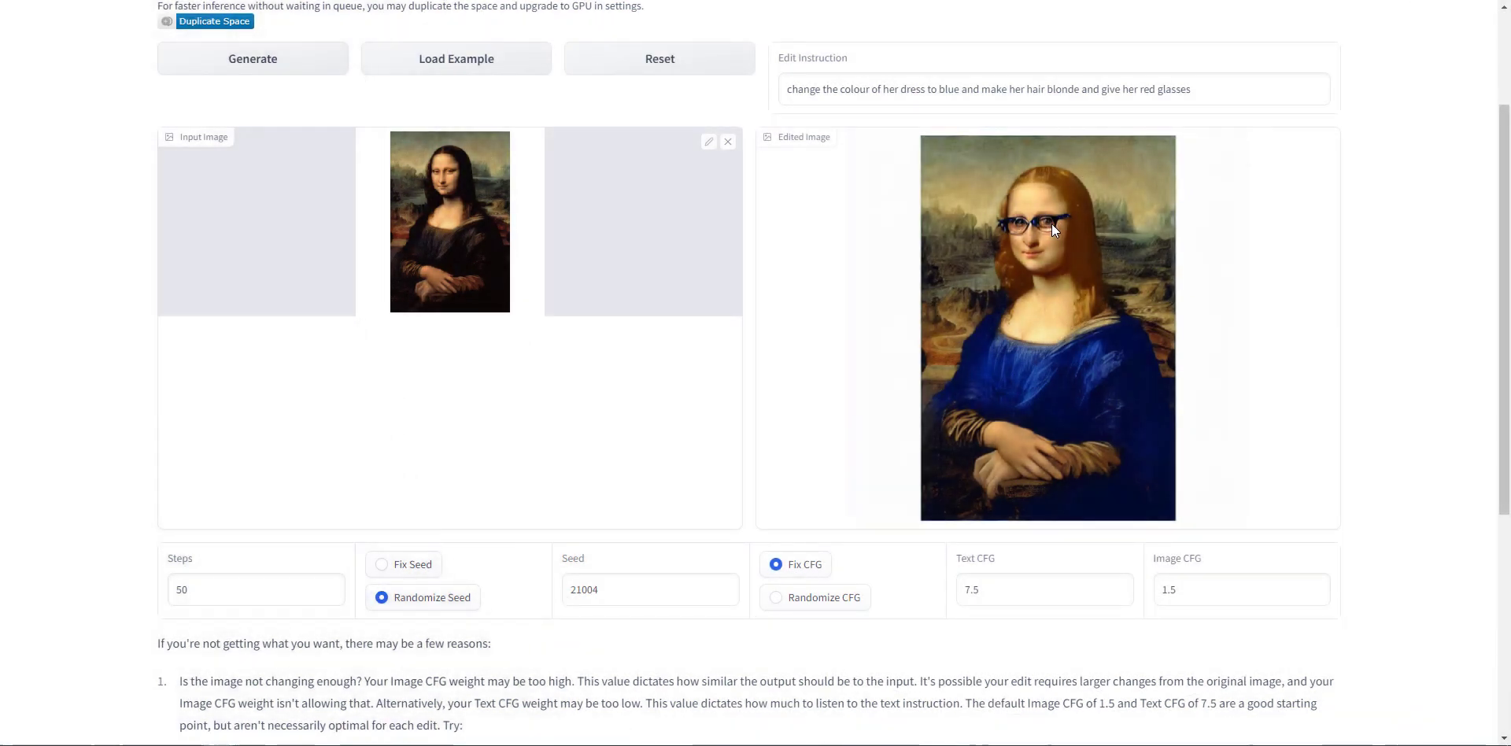
# - Change the instruction's ending to 'give her glasses on the beach' and generate again
pyautogui.click(1217, 95)
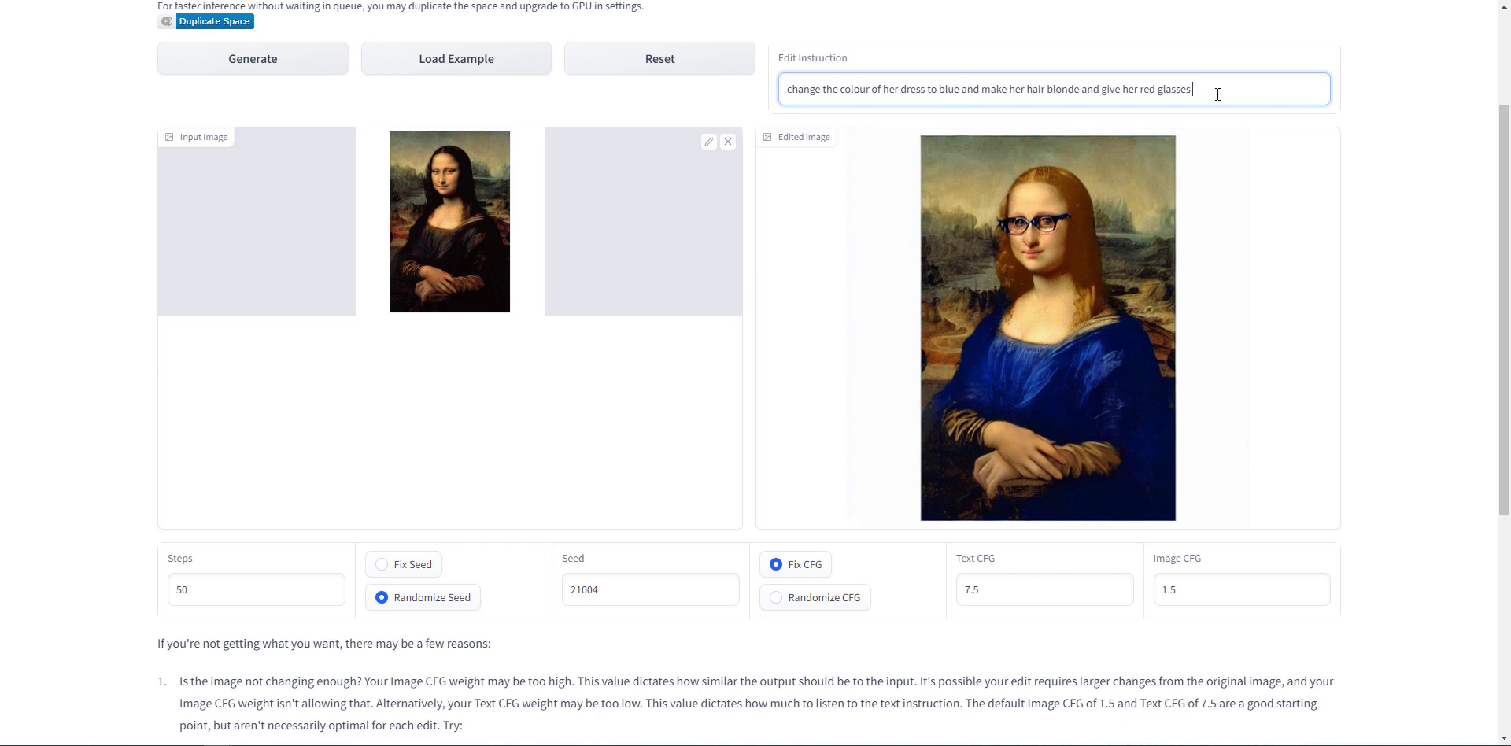
pyautogui.write('on the beach')
pyautogui.doubleClick(1149, 87)
pyautogui.press('BackSpace')
pyautogui.click(319, 55)
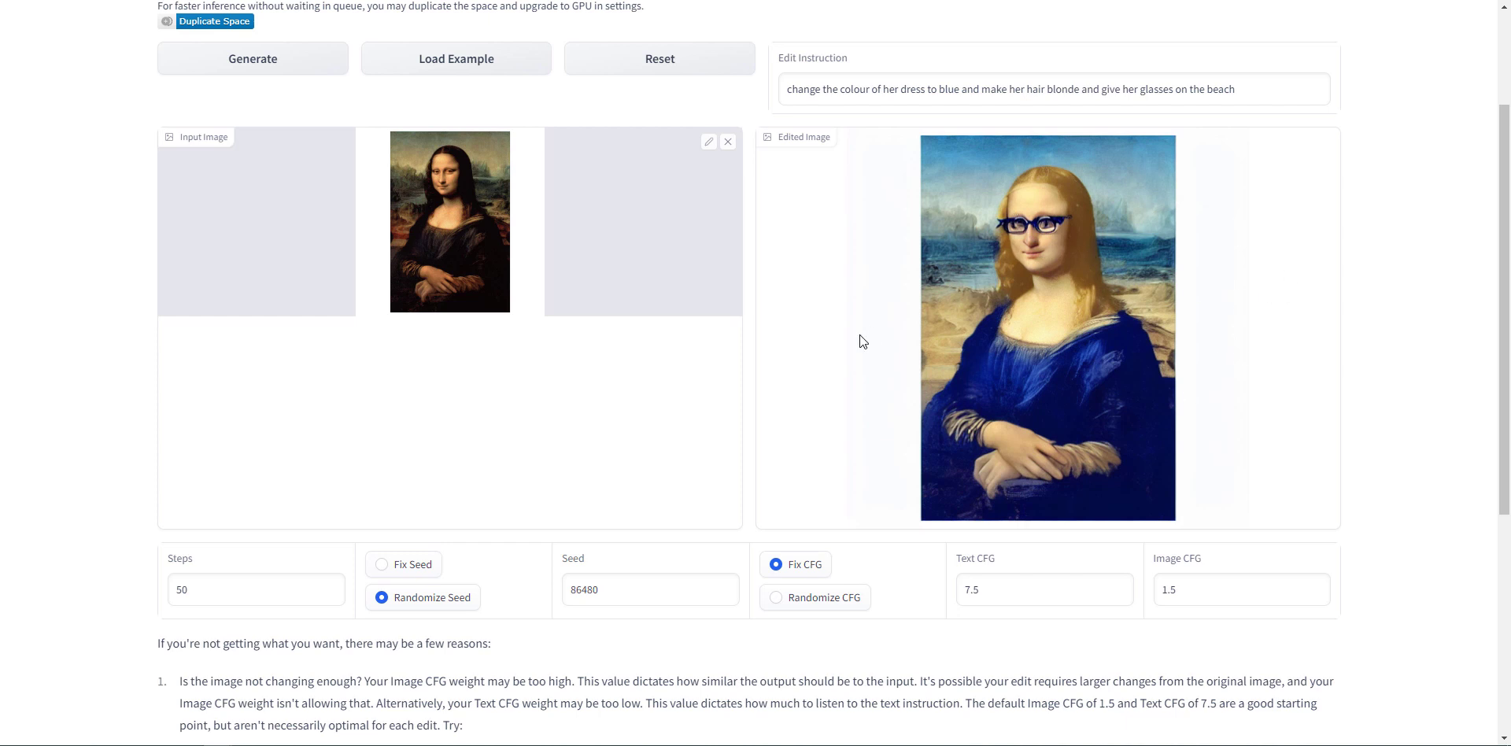
pyautogui.rightClick(1041, 285)
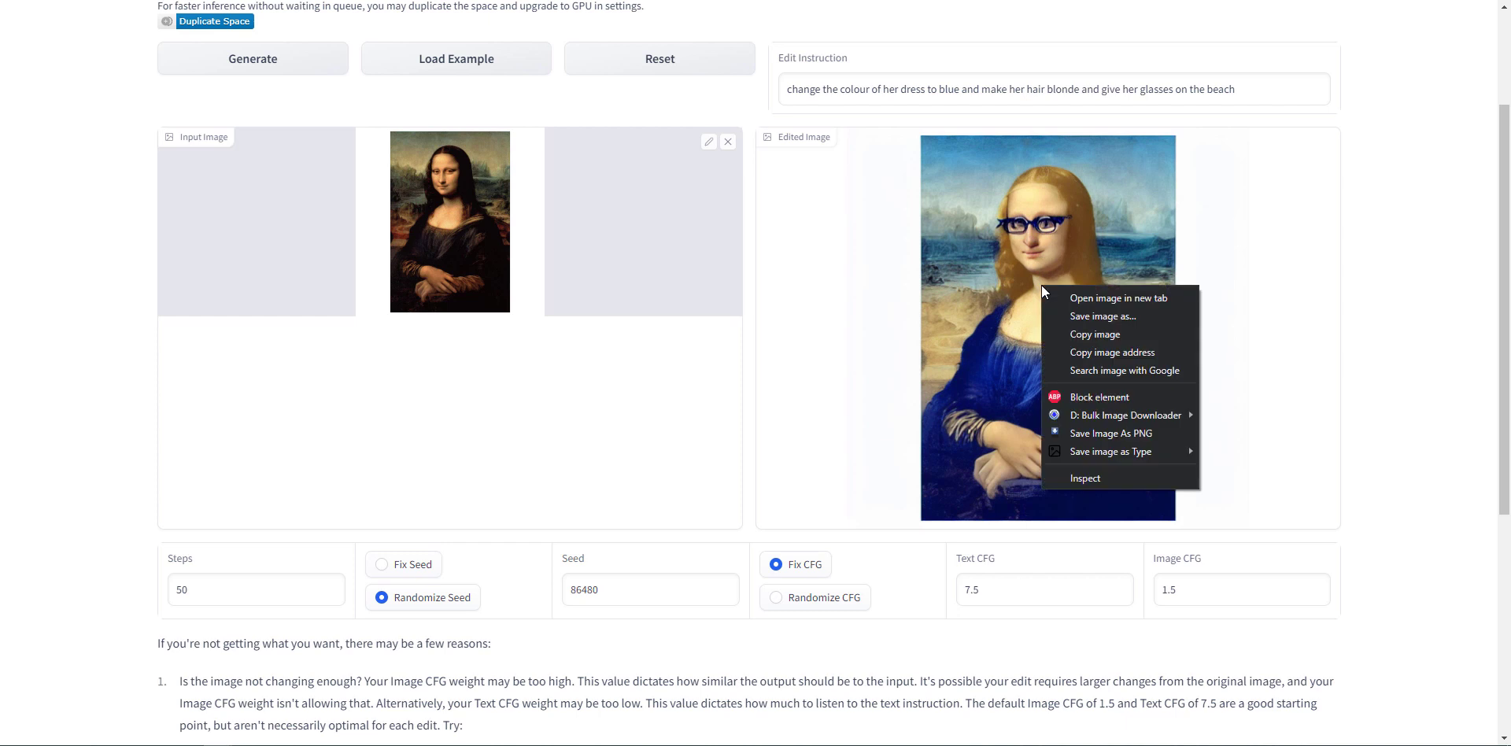
pyautogui.click(1379, 331)
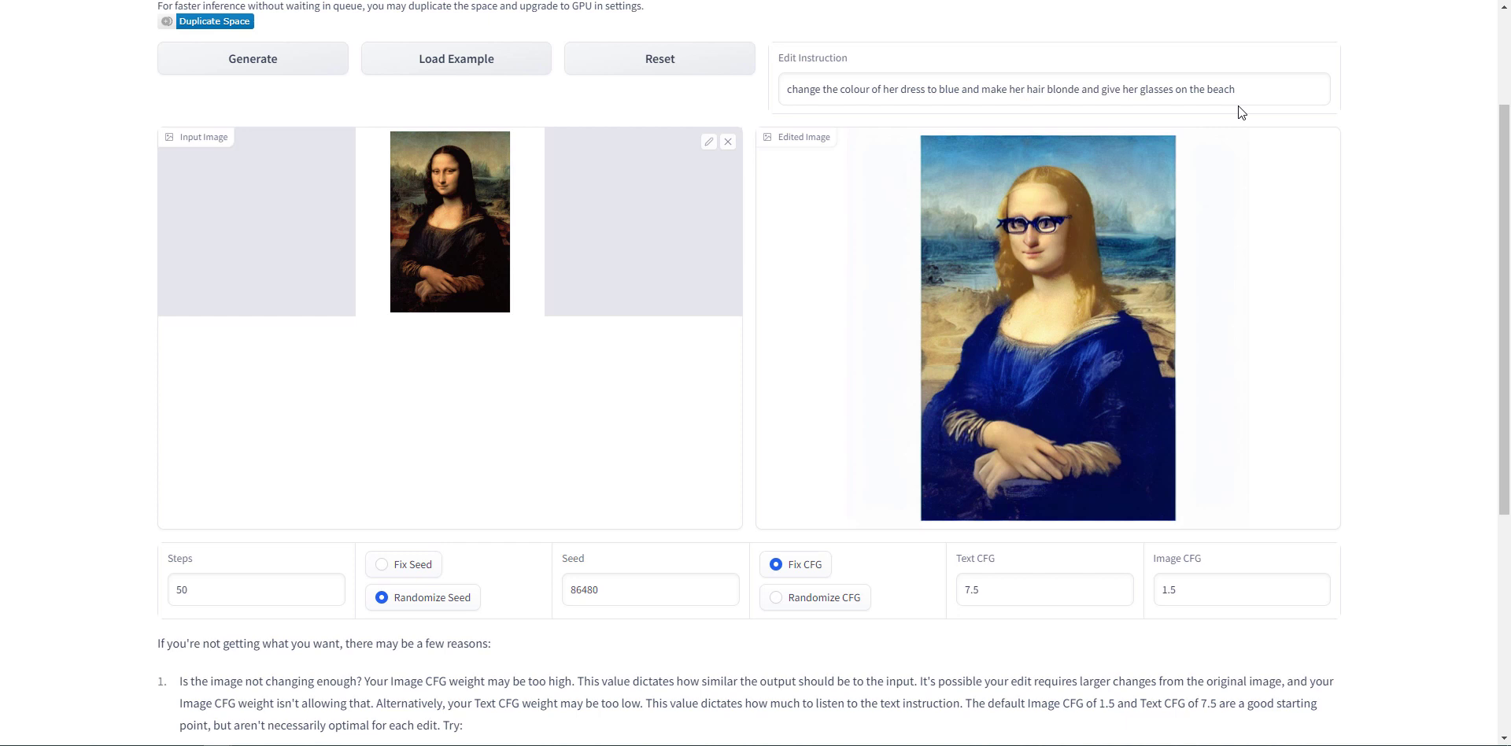
# - Replace the whole instruction with 'give her a steampunk makeover' and generate the edit
pyautogui.moveTo(1239, 105); pyautogui.dragTo(1177, 130)
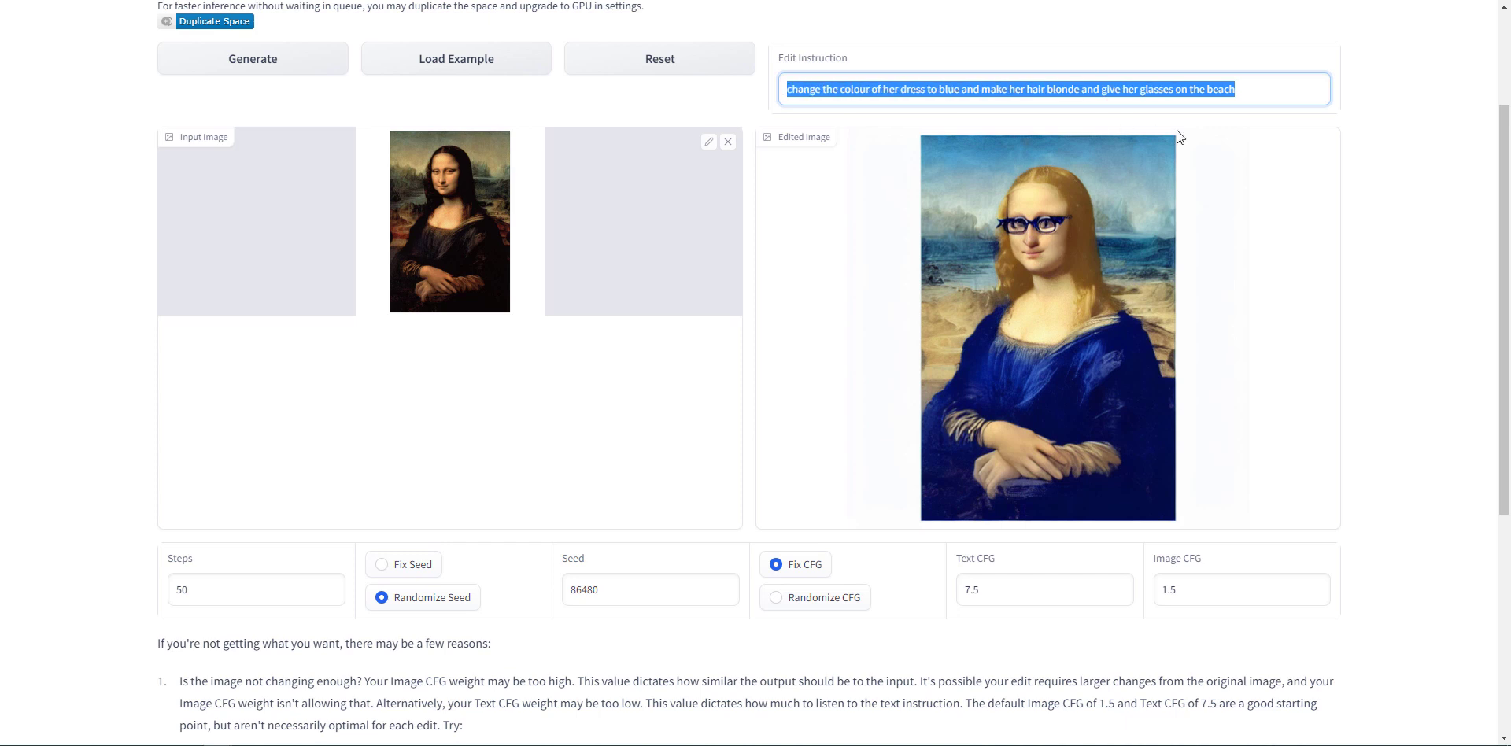
pyautogui.write('make her')
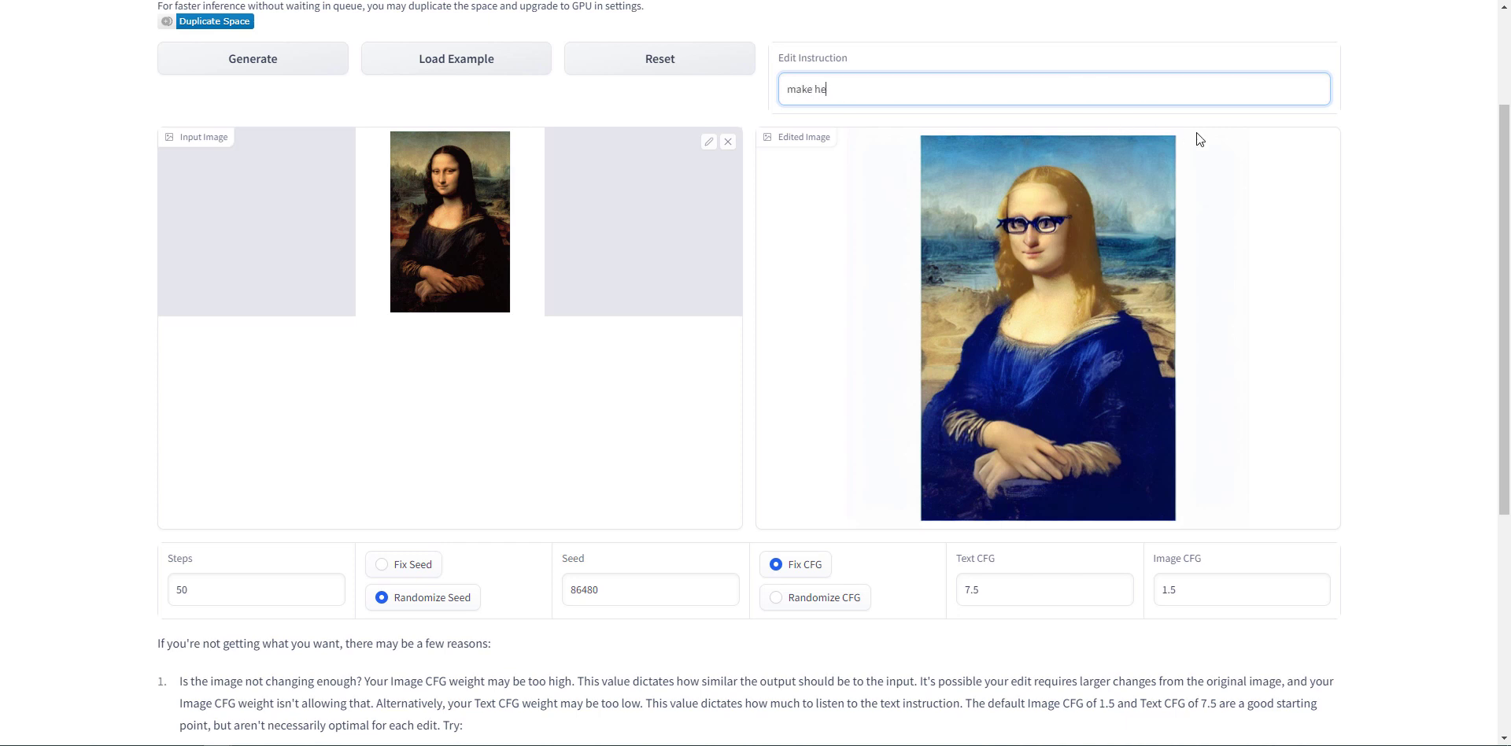
pyautogui.press('BackSpace')
pyautogui.press('BackSpace')
pyautogui.press('BackSpace')
pyautogui.press('BackSpace')
pyautogui.press('BackSpace')
pyautogui.press('BackSpace')
pyautogui.press('BackSpace')
pyautogui.press('BackSpace')
pyautogui.write('give her a steampunk makeover')
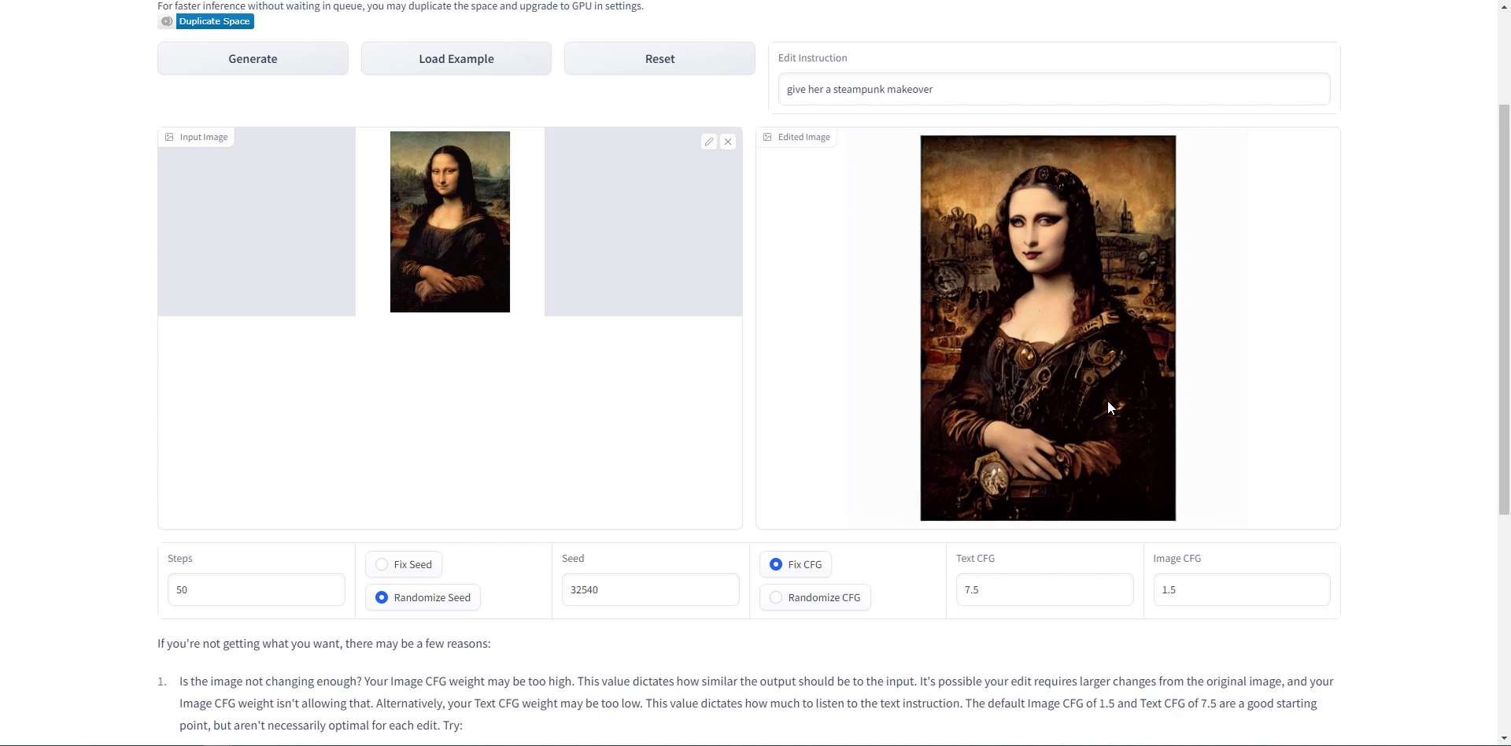
# - With a road photo as input, enter the instruction 'turn the road into mud' and generate
pyautogui.write('turn the r')
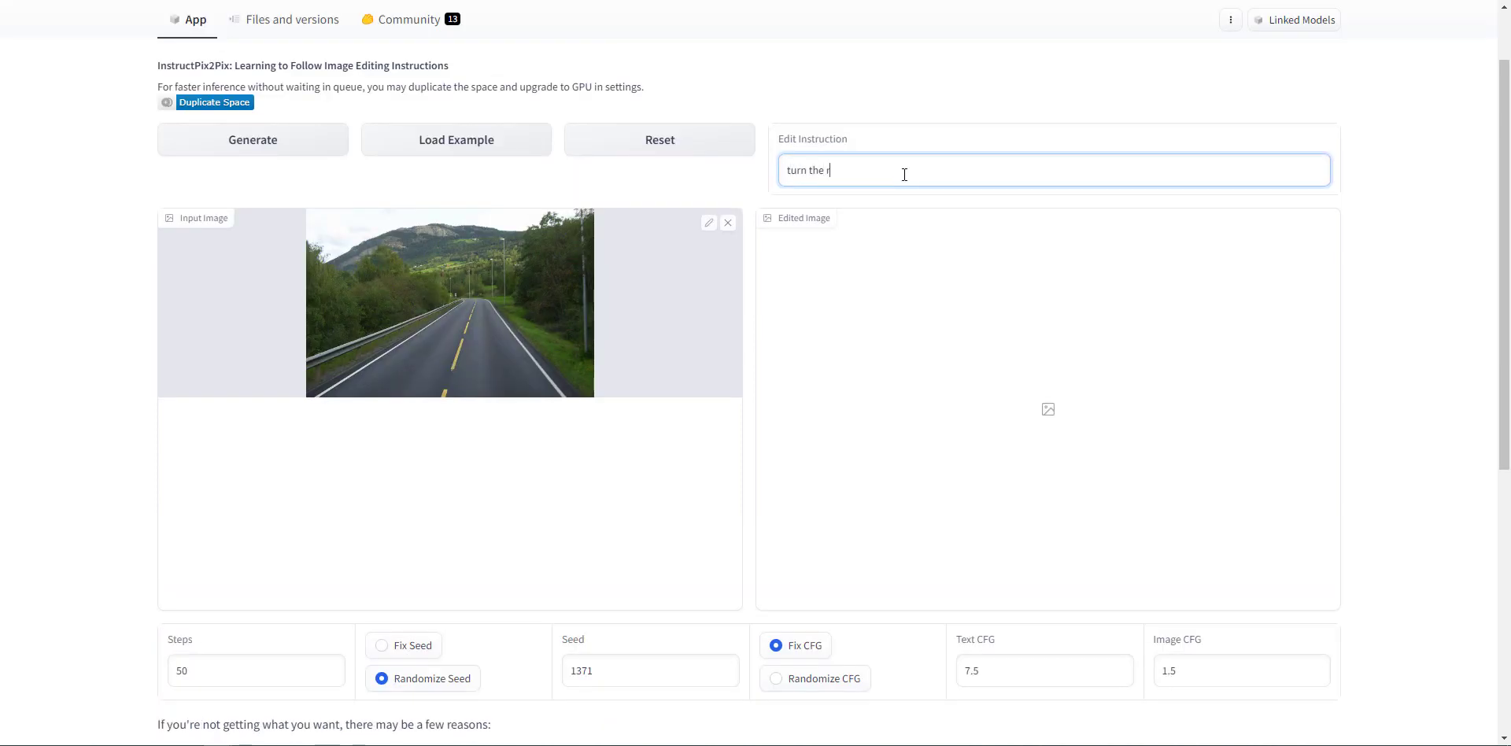
pyautogui.write('oad into mu')
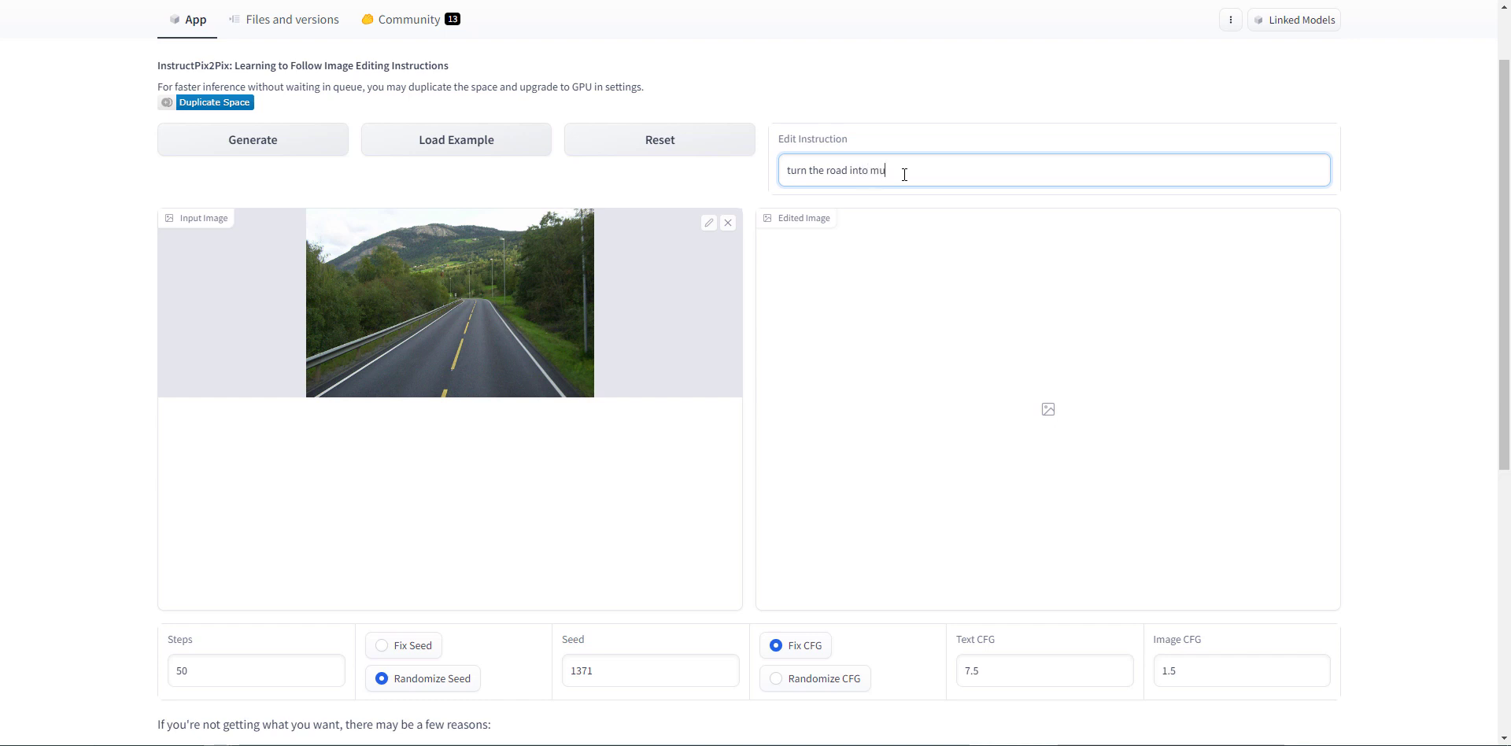
pyautogui.write('d')
pyautogui.click(287, 141)
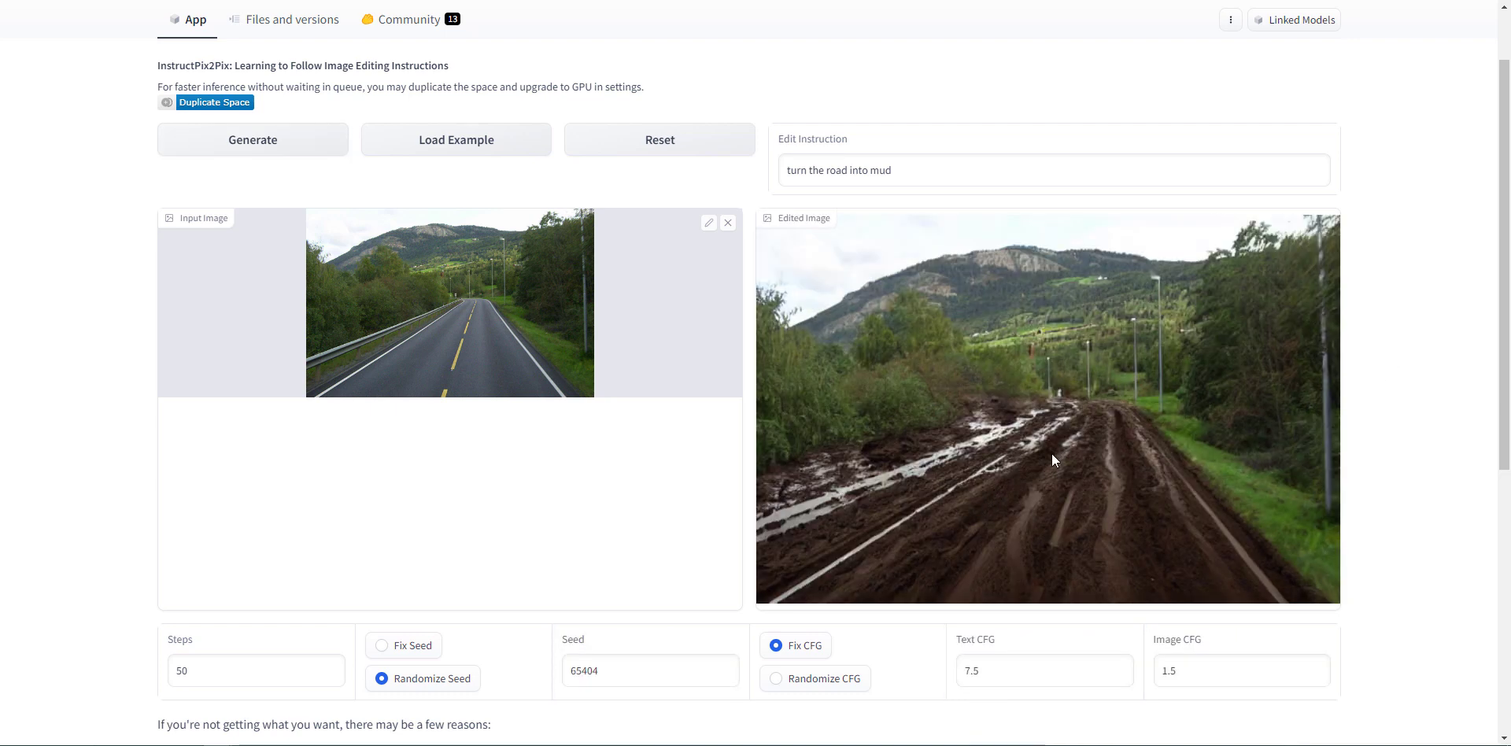
# - Extend the instruction with 'and snow on the trees'
pyautogui.click(945, 168)
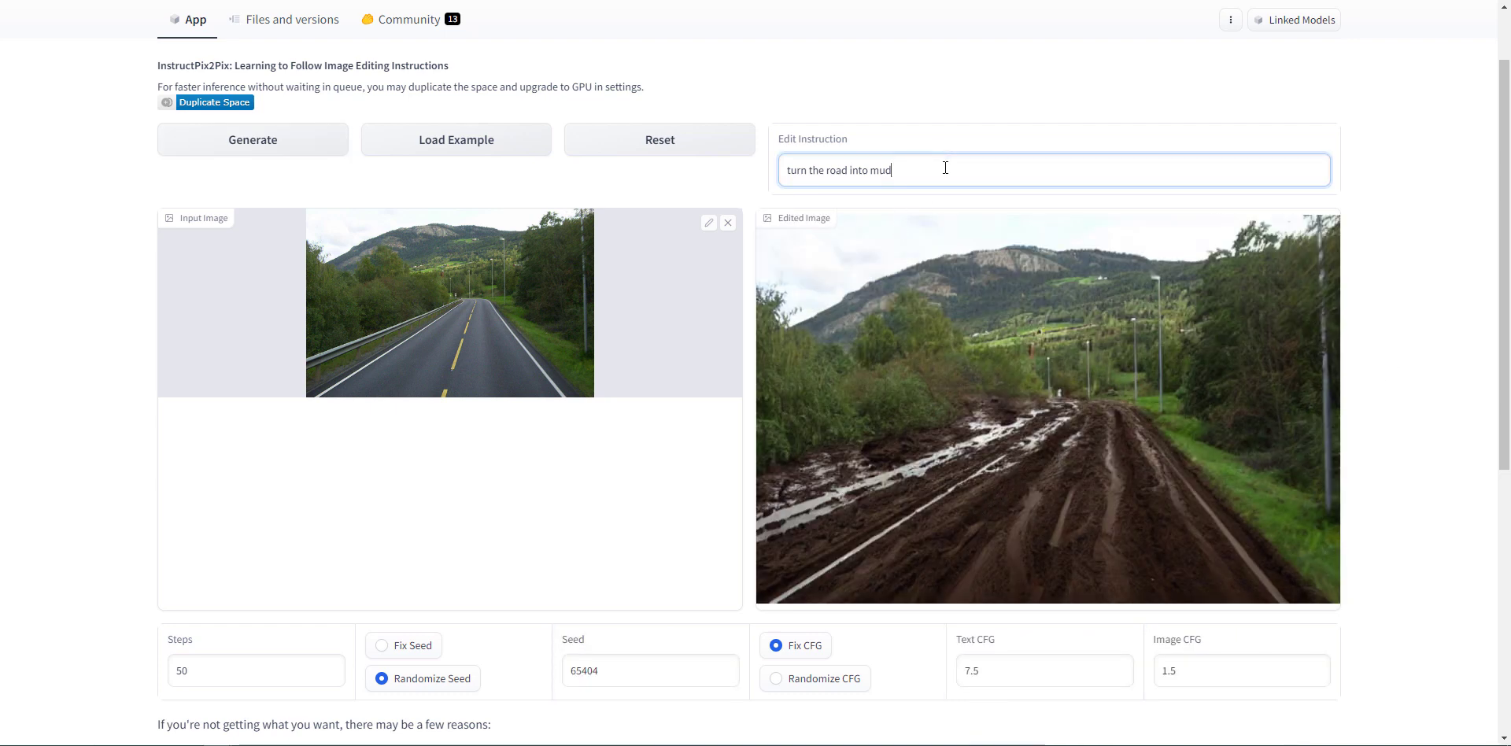
pyautogui.write('and snow on ')
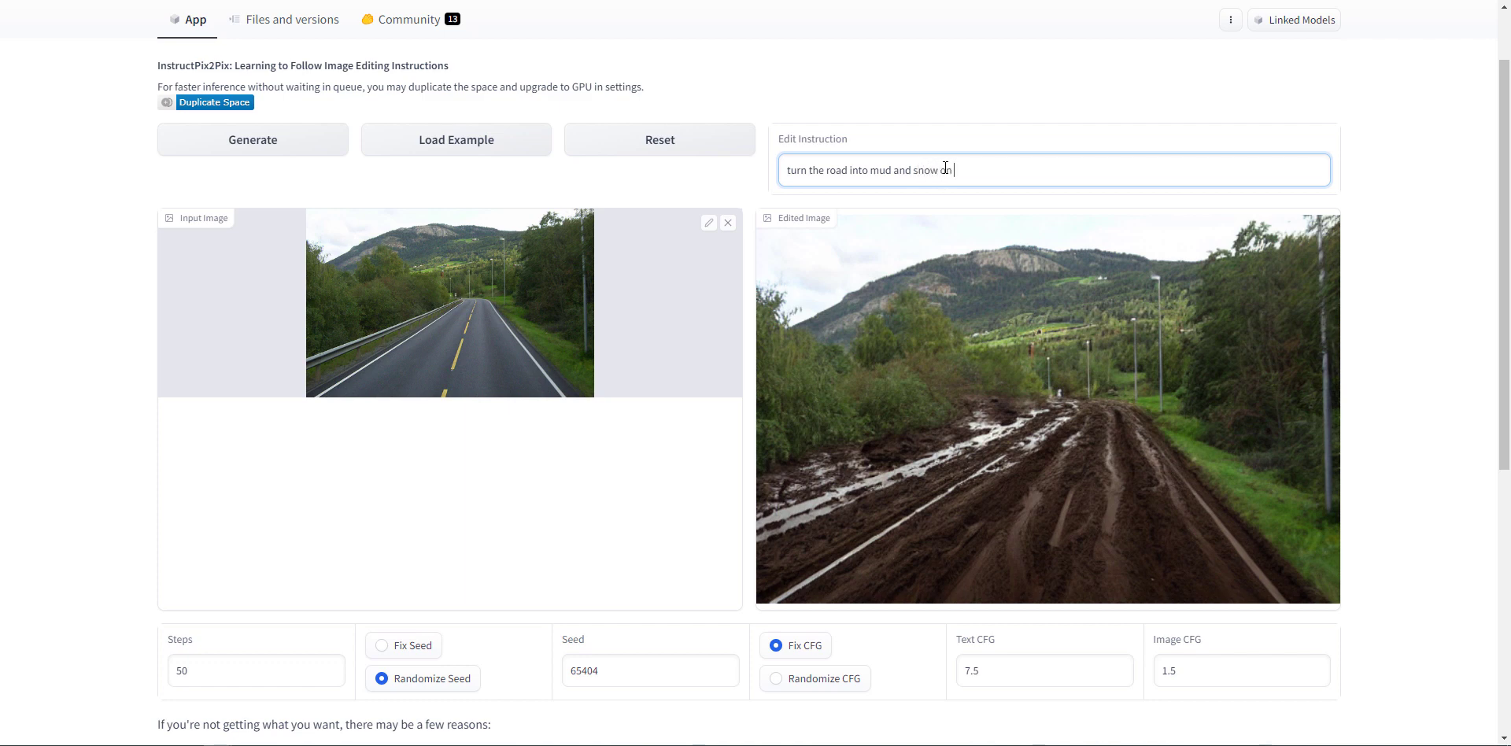
pyautogui.write('the trees')
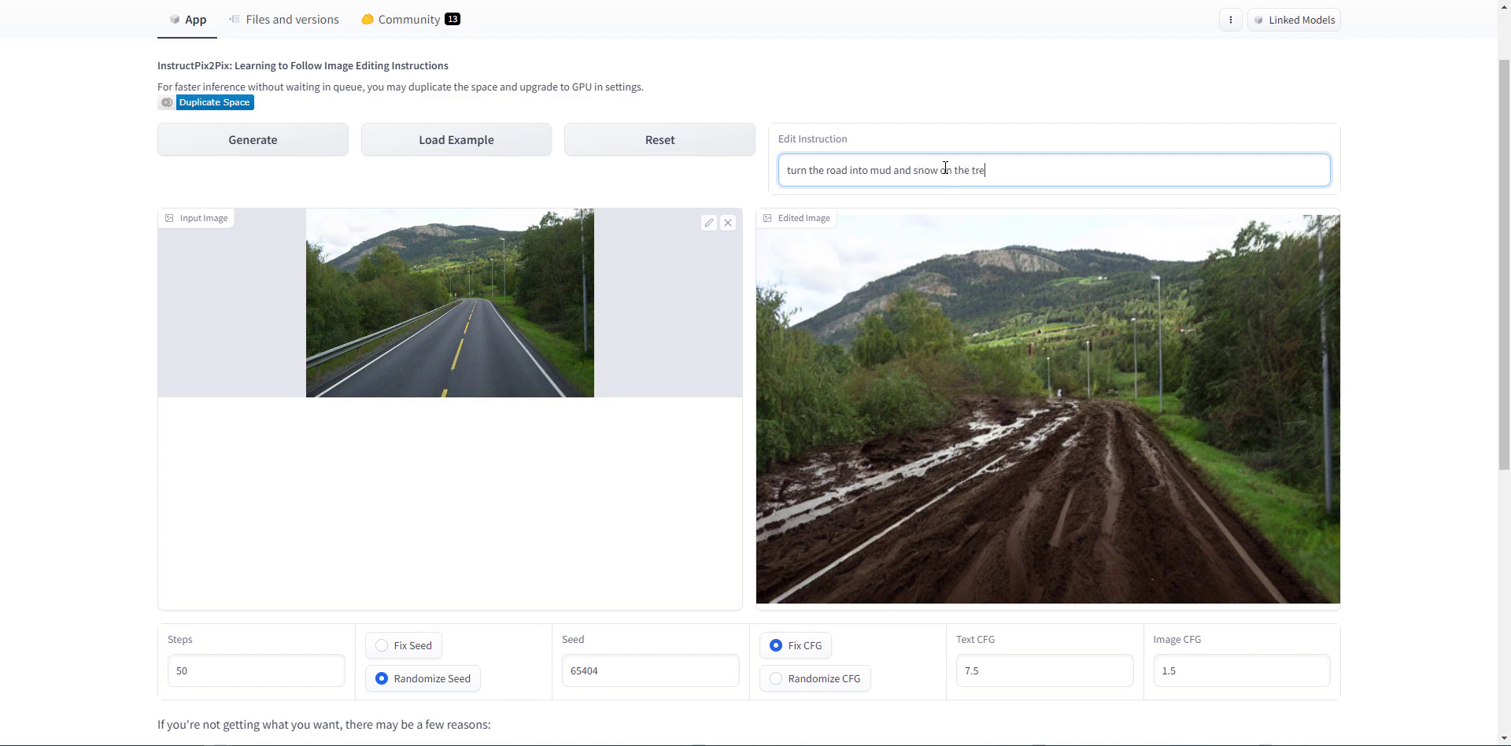